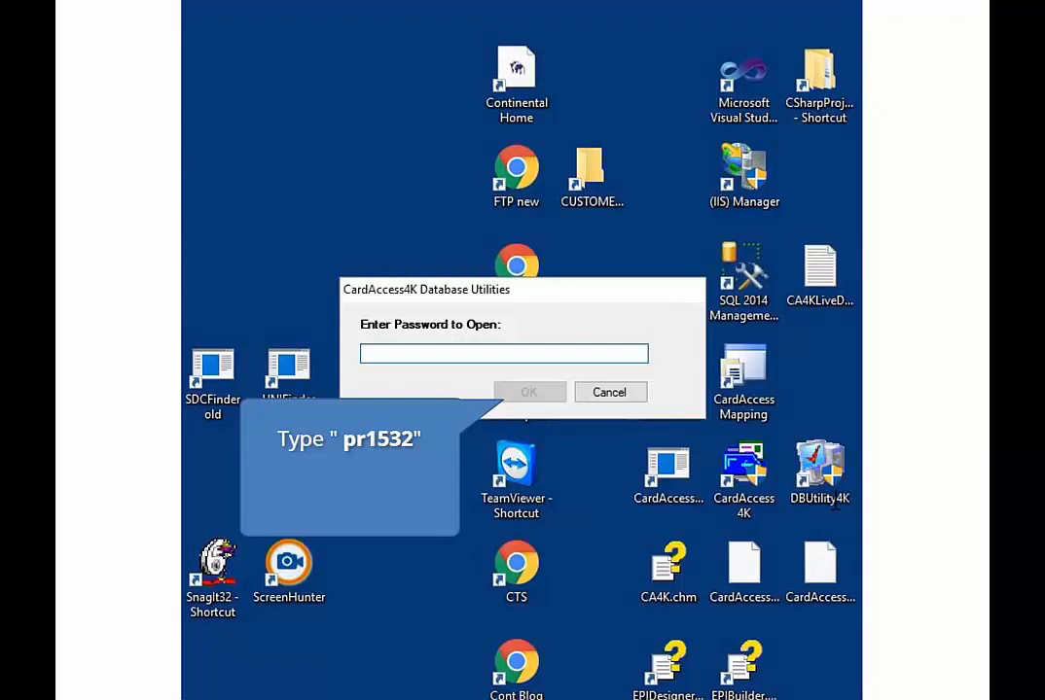
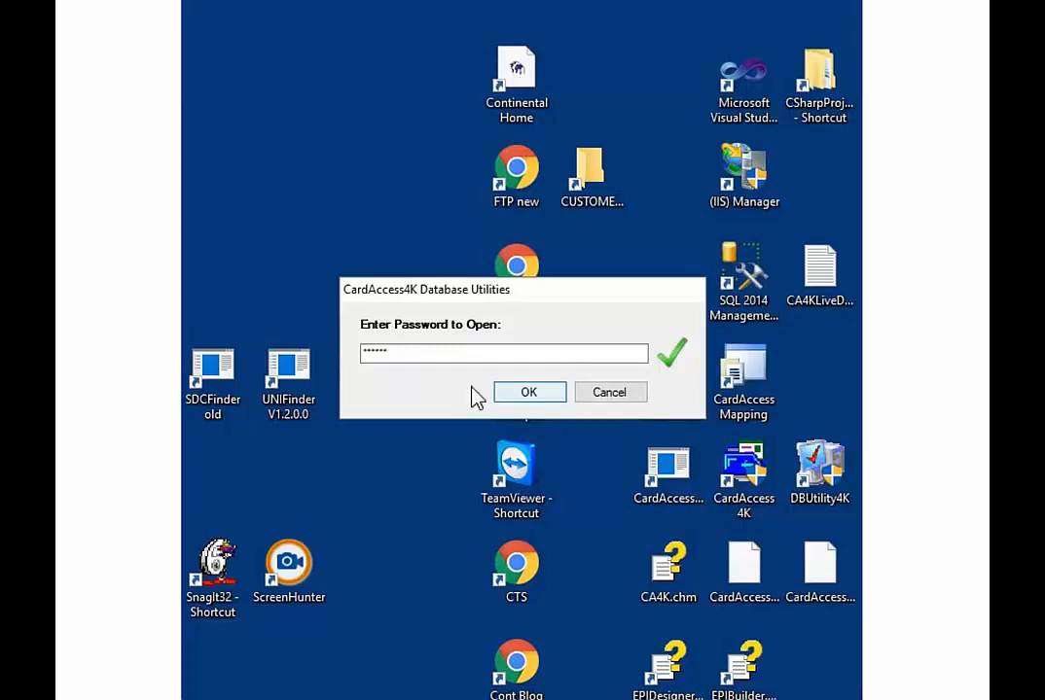
Step: Enter the utility password and confirm it to reach the CardAccess Settings window
{"action": "left_click", "coordinate": [516, 393]}
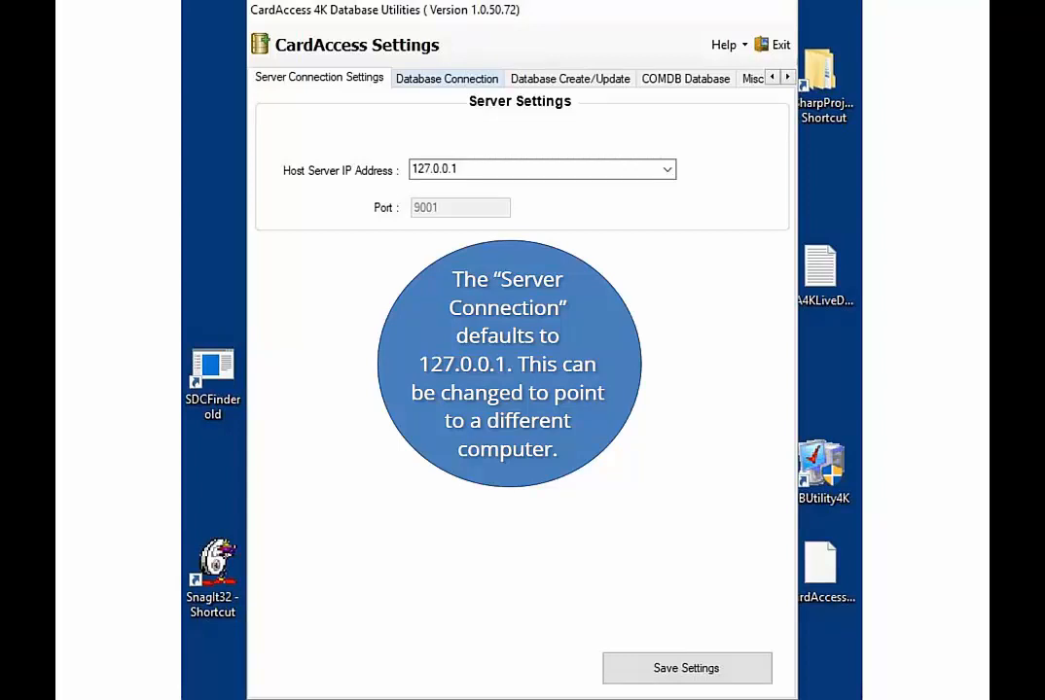
Step: Show the Database Connection tab listing the configuration and events databases on CARDACCESS
{"action": "left_click", "coordinate": [490, 80]}
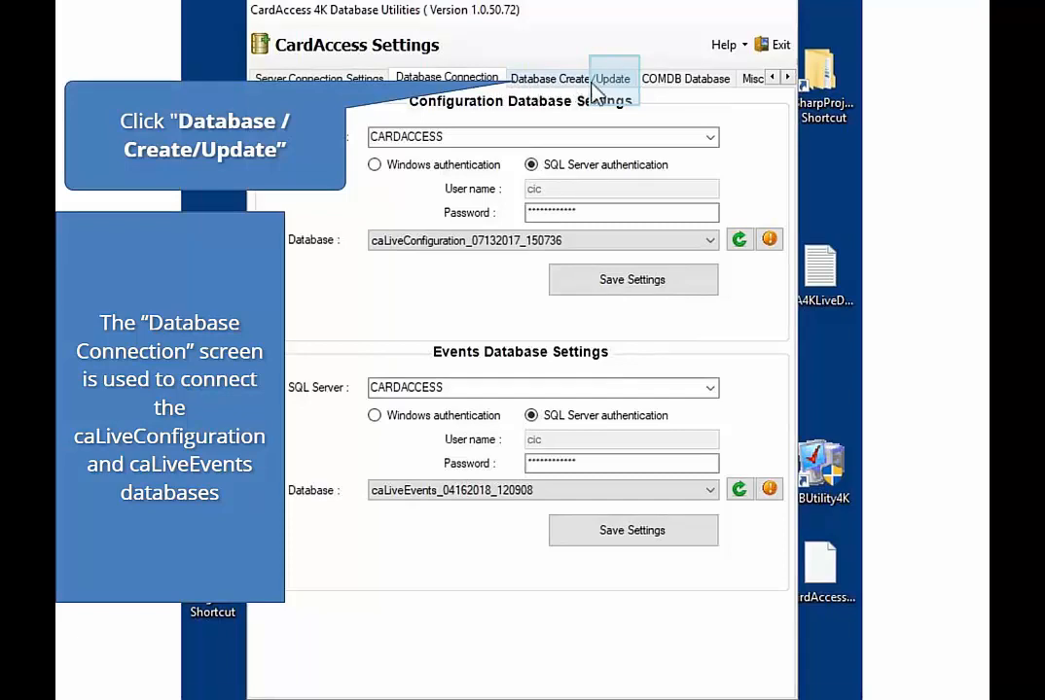
Step: Go to Database Create/Update and view the COMDB Database tab showing caCOMDB_04162018_120908
{"action": "left_click", "coordinate": [613, 82]}
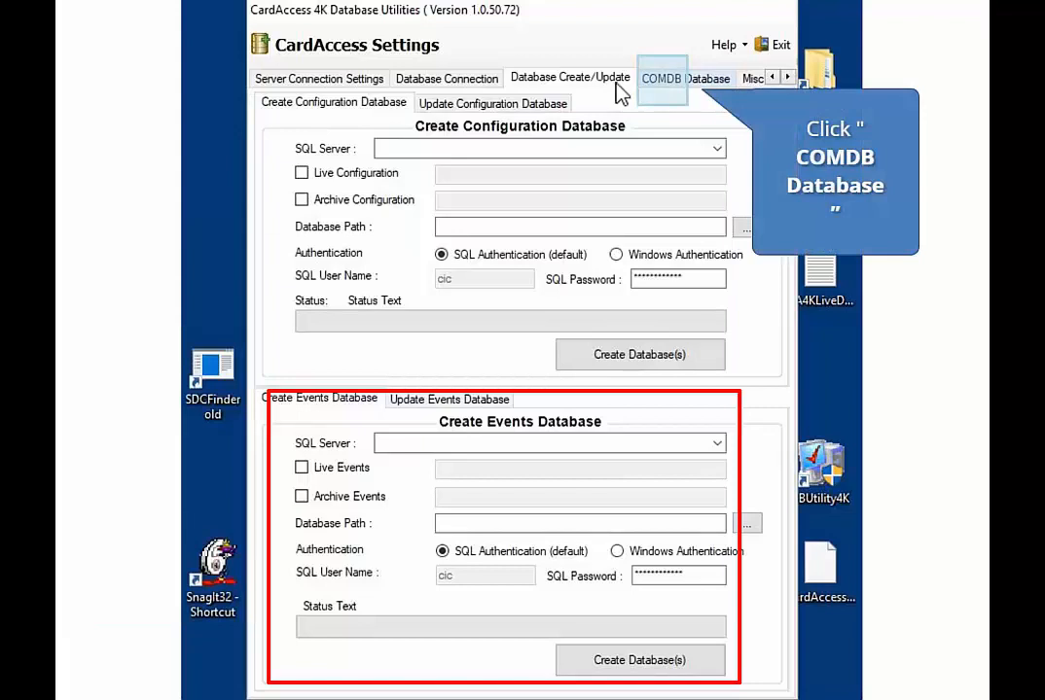
{"action": "left_click", "coordinate": [662, 88]}
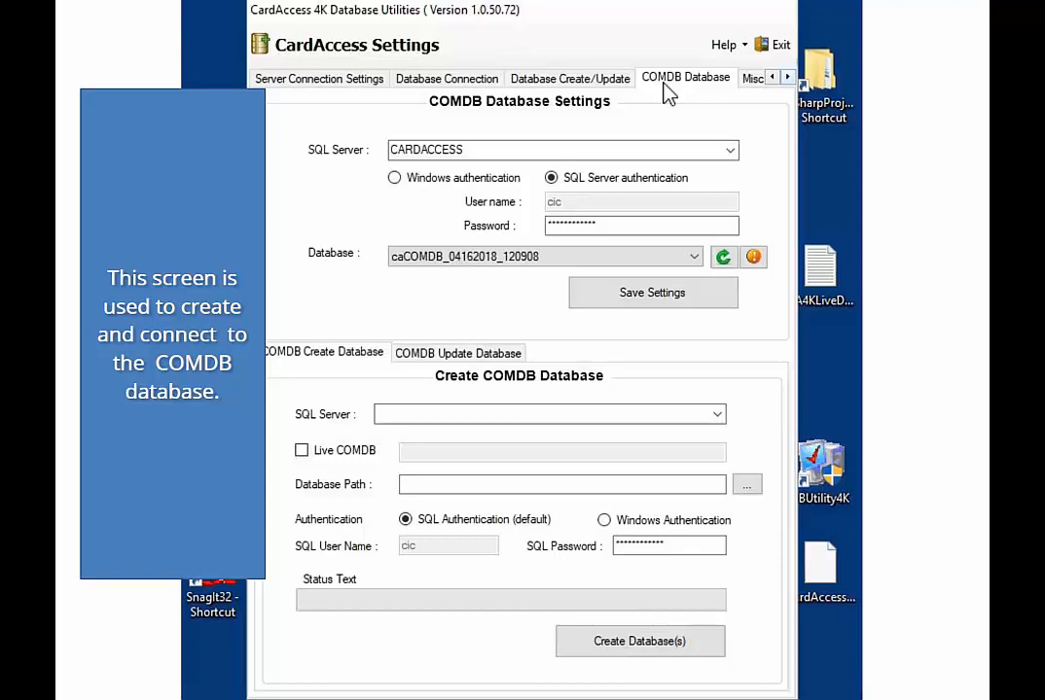
Step: Browse the hidden Misc, SQL Password and General settings pages, ending on General
{"action": "left_click", "coordinate": [784, 80]}
{"action": "left_click", "coordinate": [785, 78]}
{"action": "left_click", "coordinate": [785, 79]}
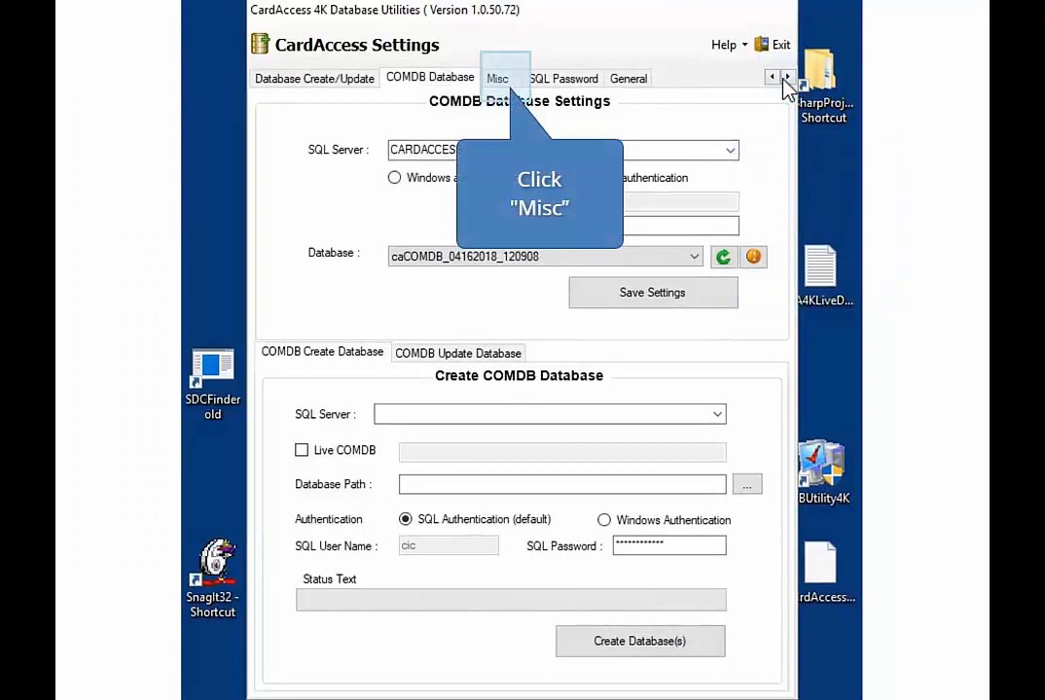
{"action": "left_click", "coordinate": [502, 79]}
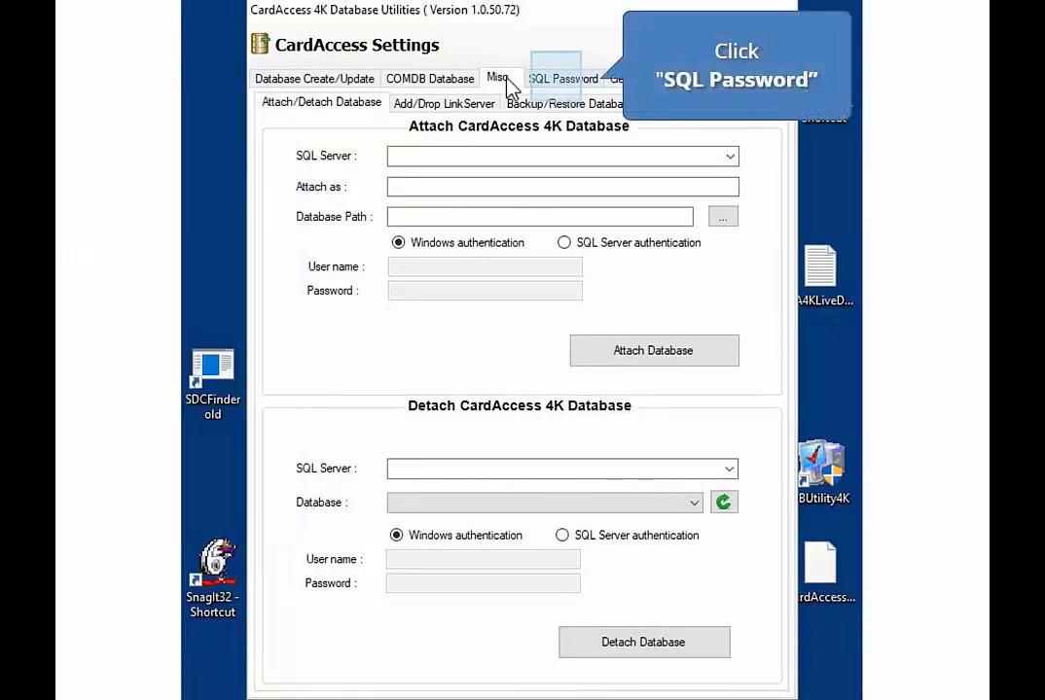
{"action": "left_click", "coordinate": [555, 83]}
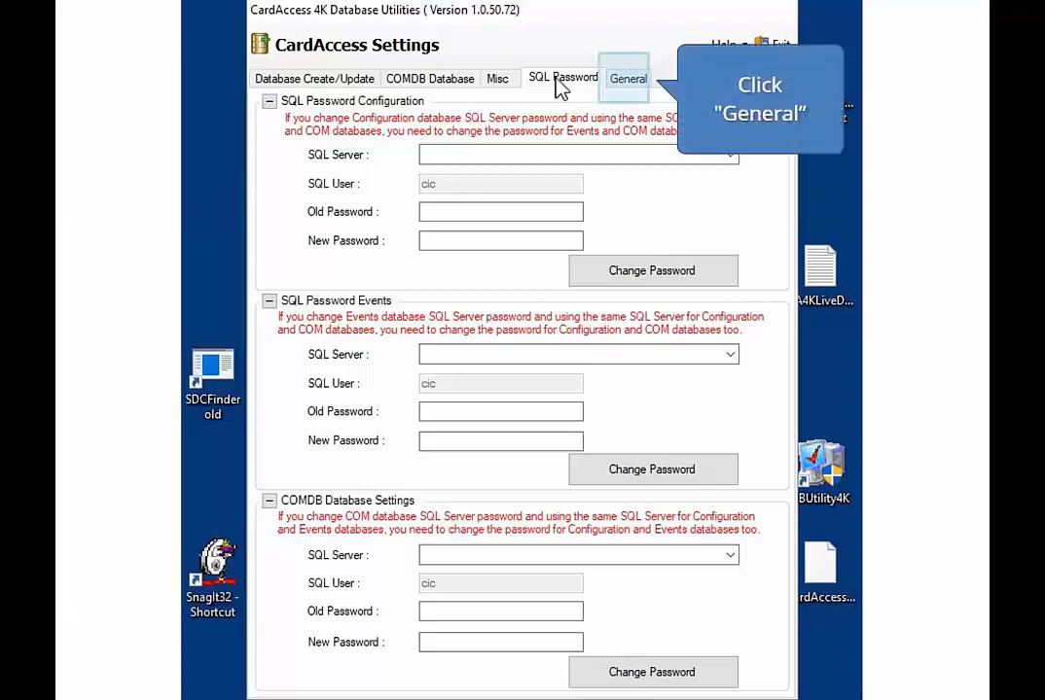
{"action": "left_click", "coordinate": [624, 82]}
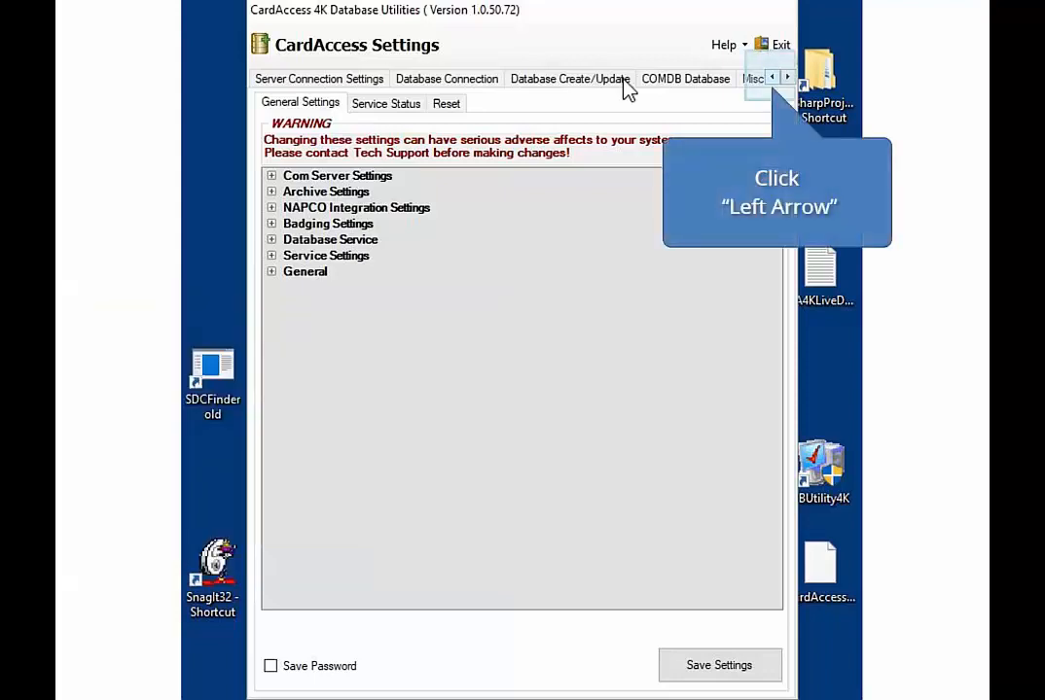
Step: Return to the Database Create/Update tab with empty configuration and events database forms
{"action": "left_click", "coordinate": [771, 78]}
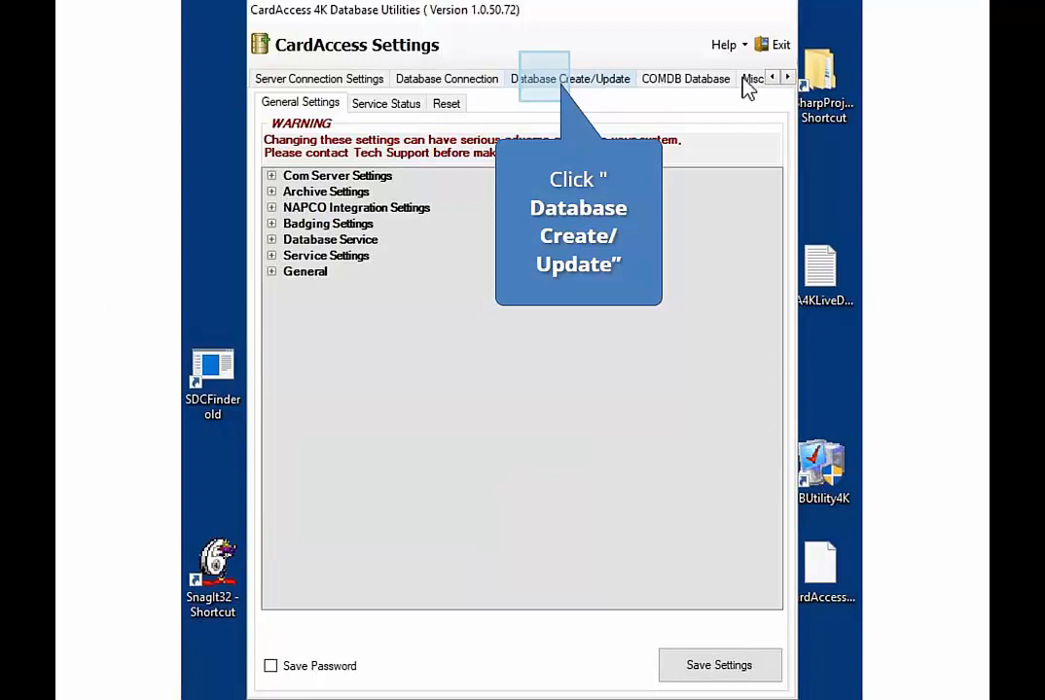
{"action": "left_click", "coordinate": [546, 82]}
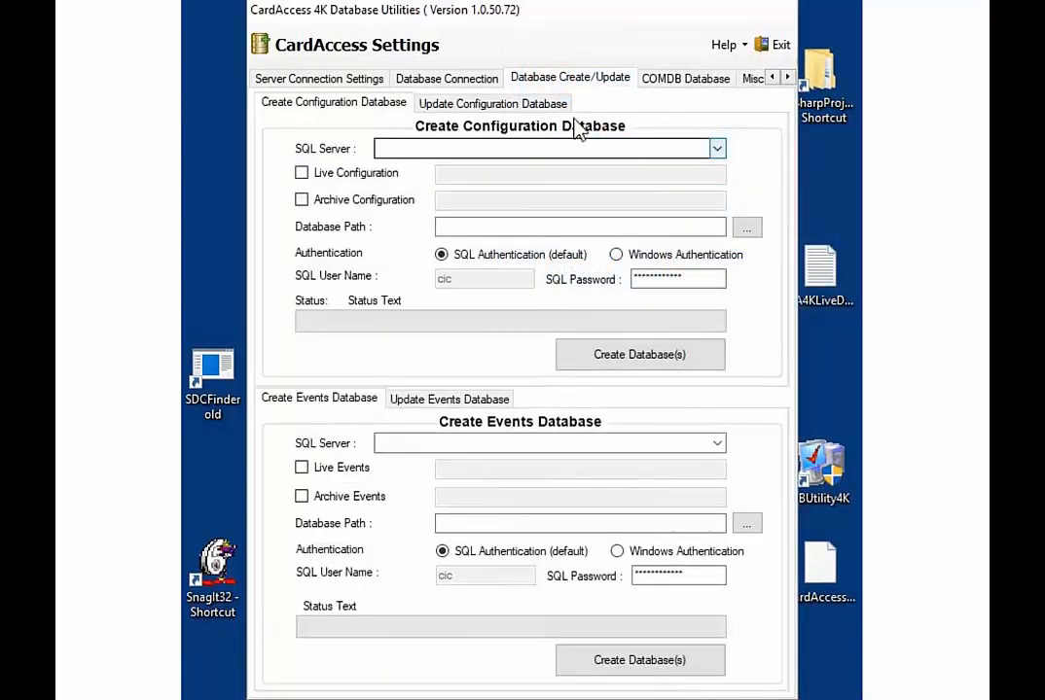
Step: Create caLiveConfiguration_04172018_100820 and caArchiveConfiguration_04172018_100820 on CARDACCESS and make them active
{"action": "left_click", "coordinate": [719, 148]}
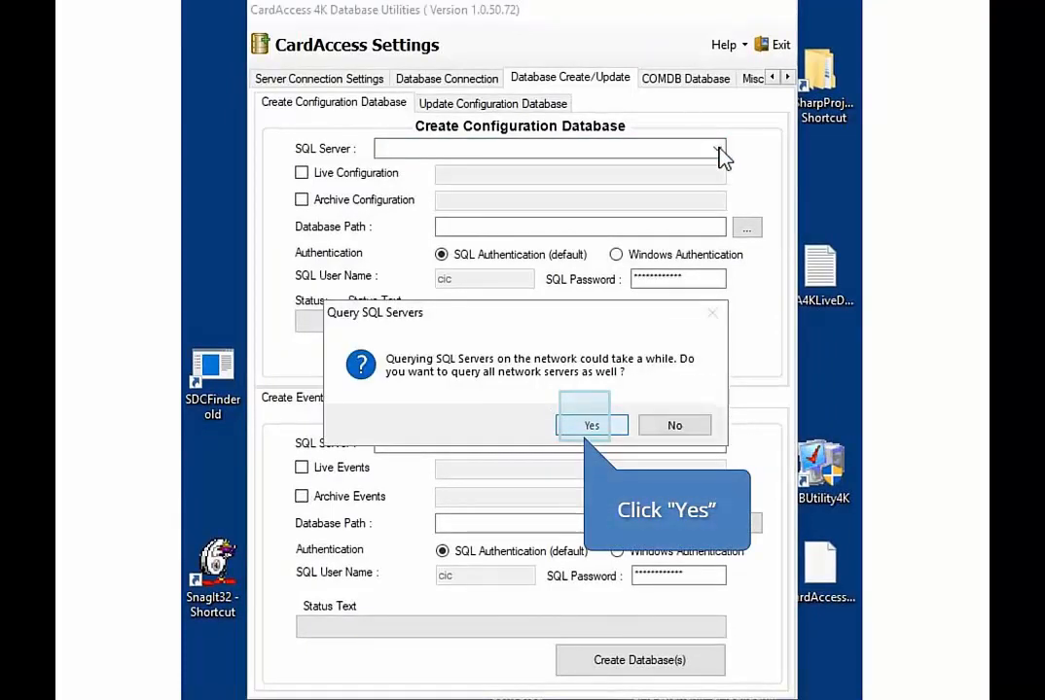
{"action": "left_click", "coordinate": [588, 425]}
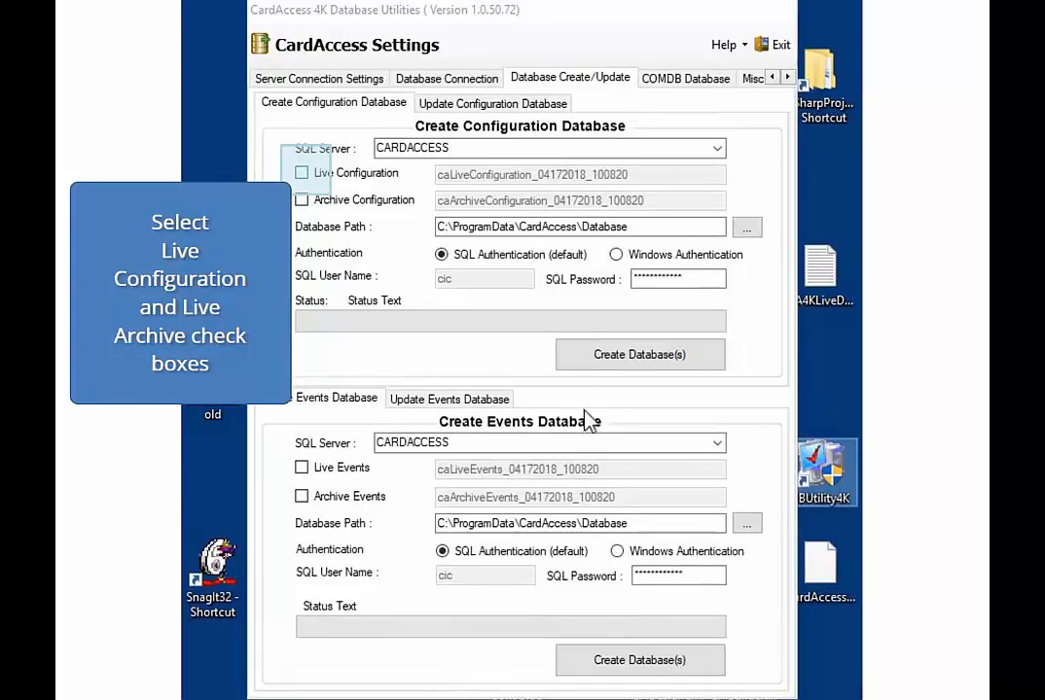
{"action": "left_click", "coordinate": [302, 172]}
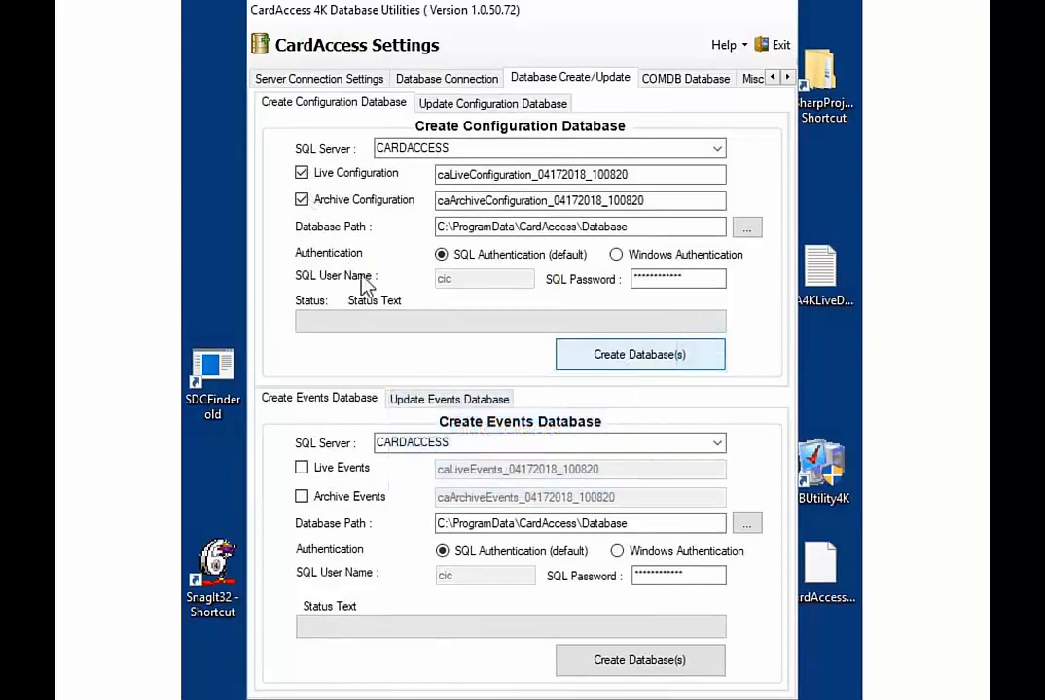
{"action": "left_click", "coordinate": [700, 355]}
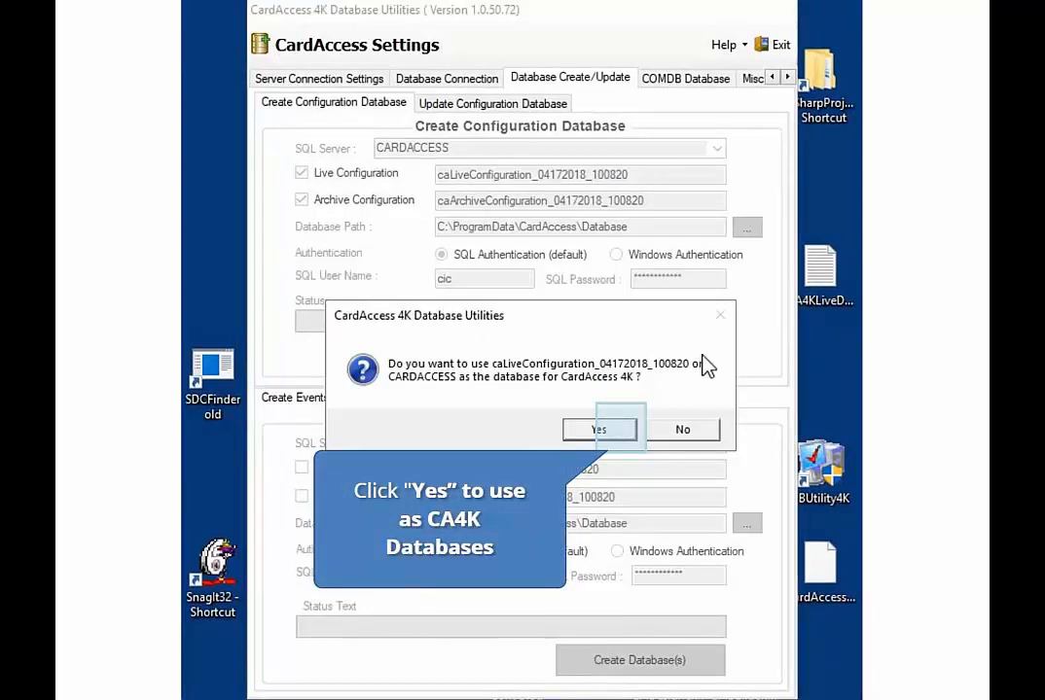
{"action": "left_click", "coordinate": [620, 431]}
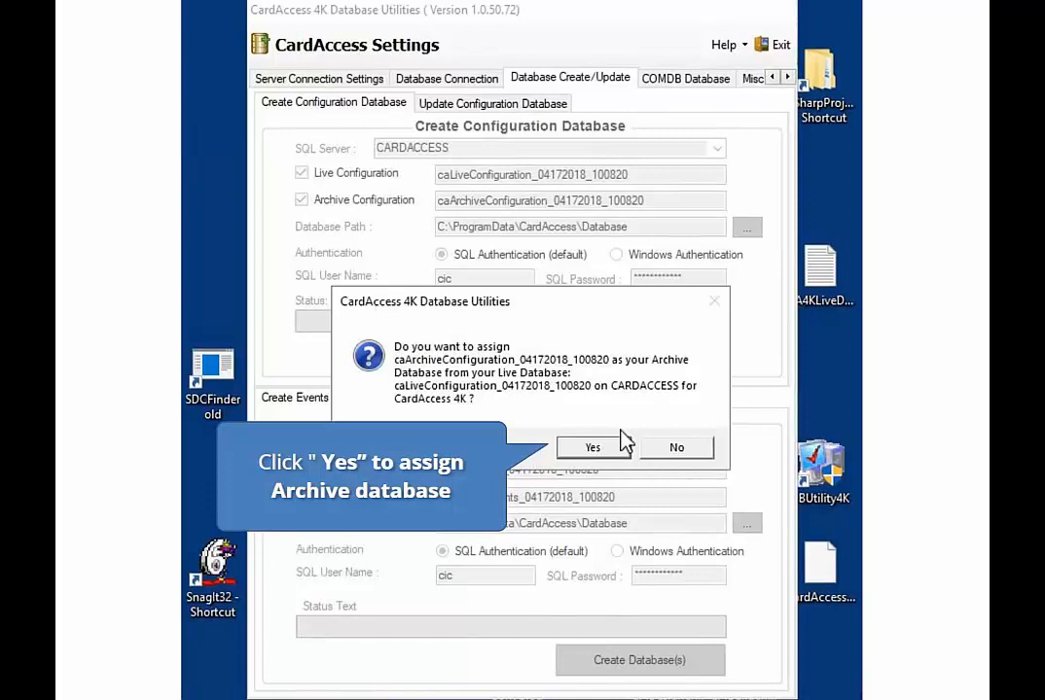
{"action": "left_click", "coordinate": [607, 450]}
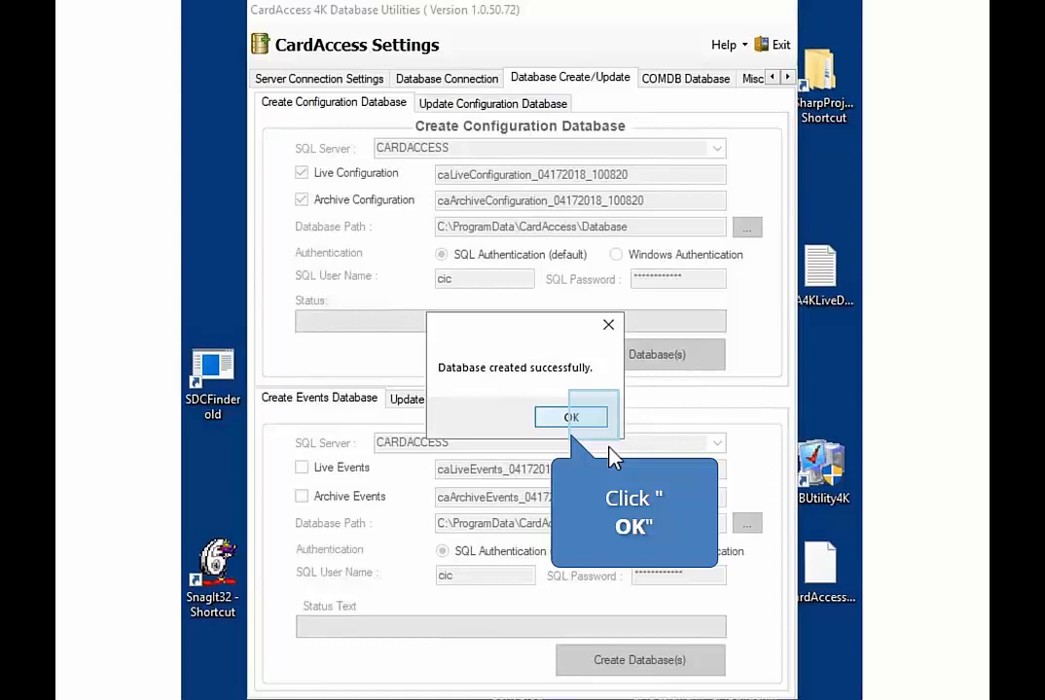
{"action": "left_click", "coordinate": [594, 418]}
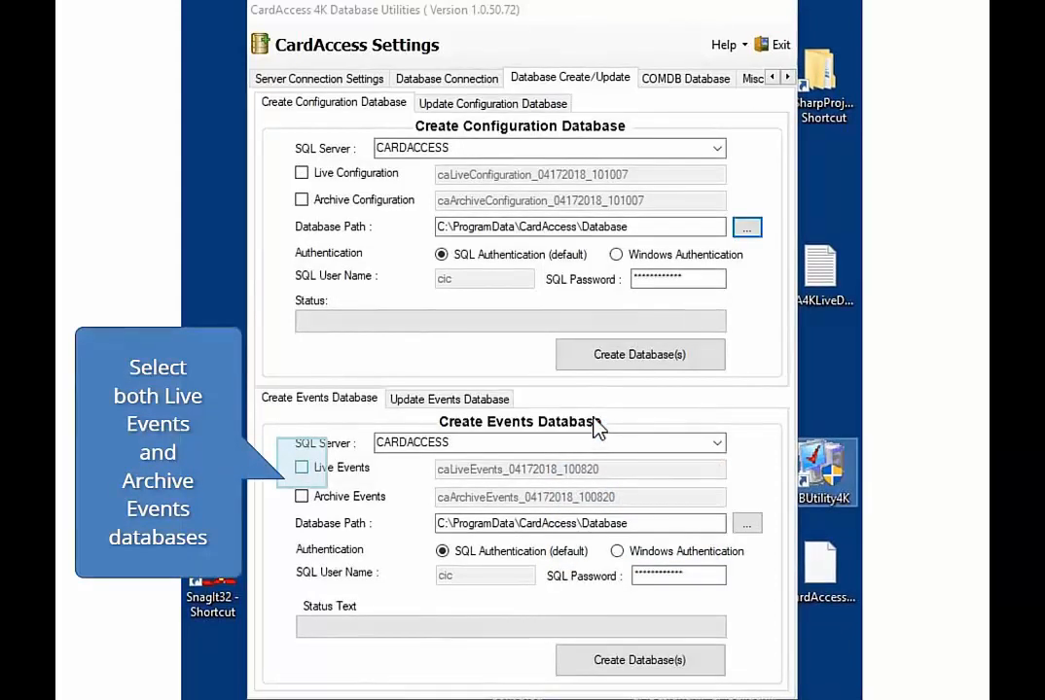
Step: Create and assign caLiveEvents_04172018_100820 and caArchiveEvents_04172018_100820, then show the COMDB Database tab
{"action": "left_click", "coordinate": [302, 467]}
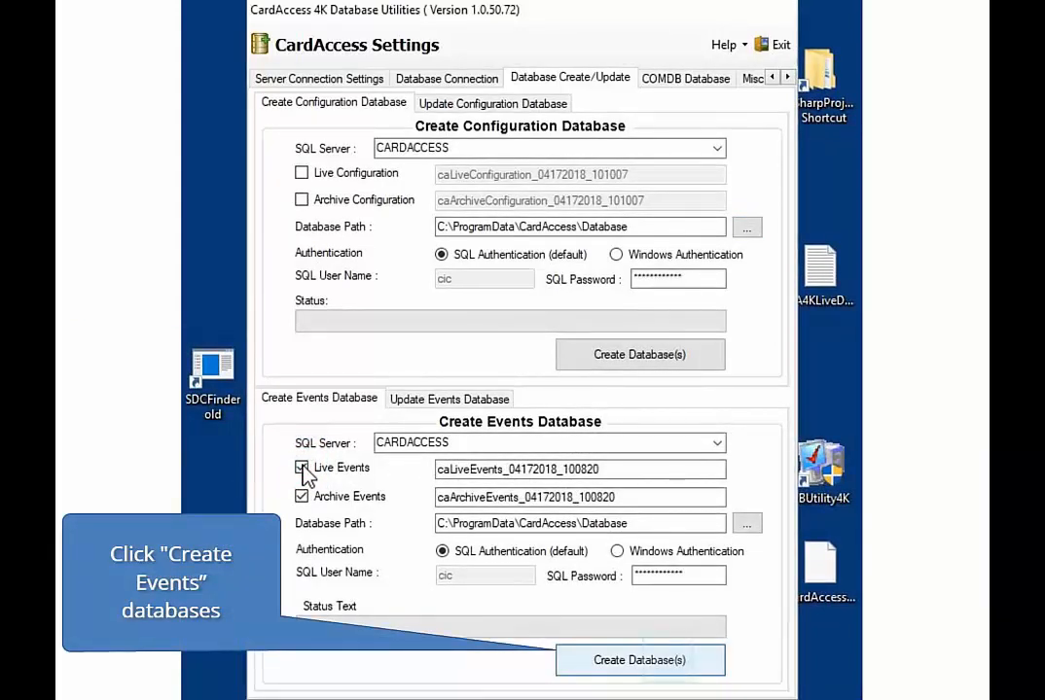
{"action": "left_click", "coordinate": [666, 659]}
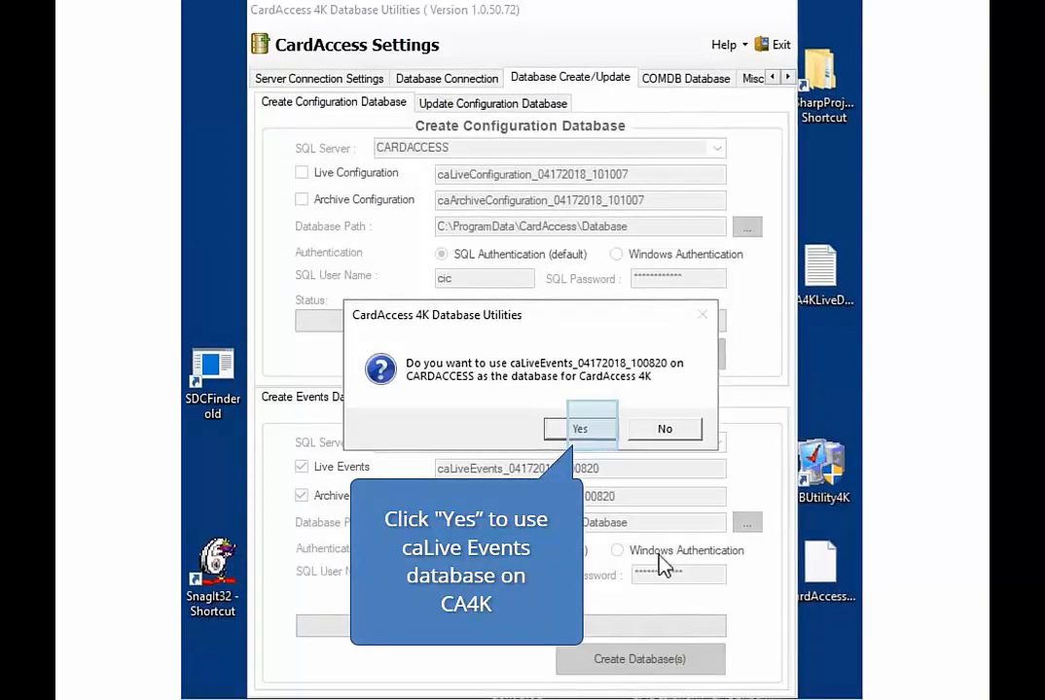
{"action": "left_click", "coordinate": [590, 428]}
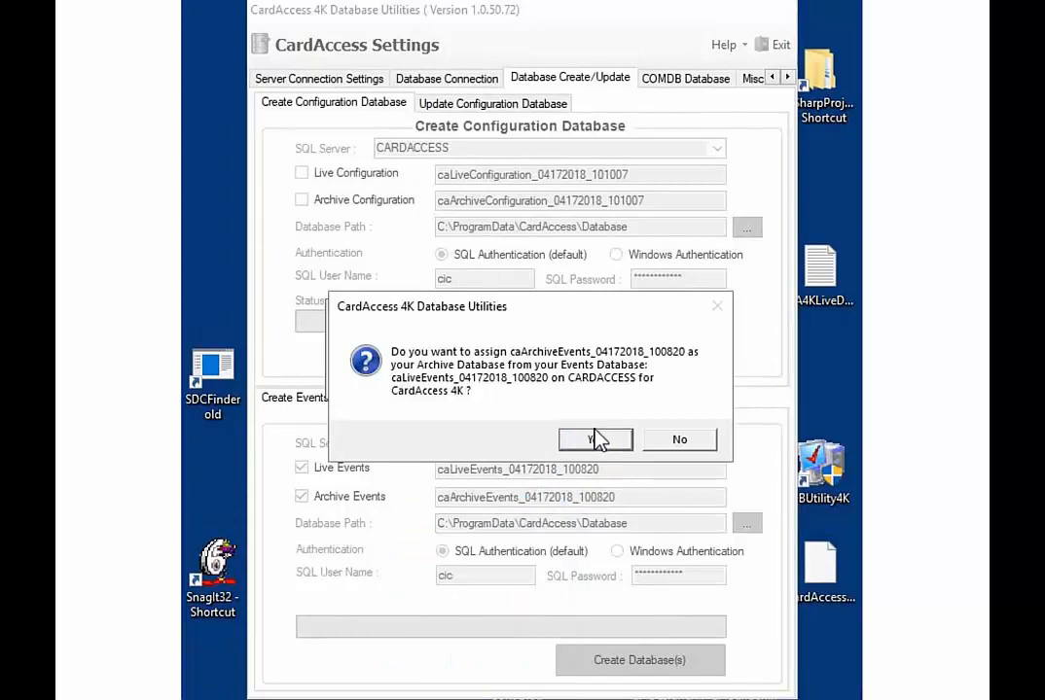
{"action": "left_click", "coordinate": [595, 440]}
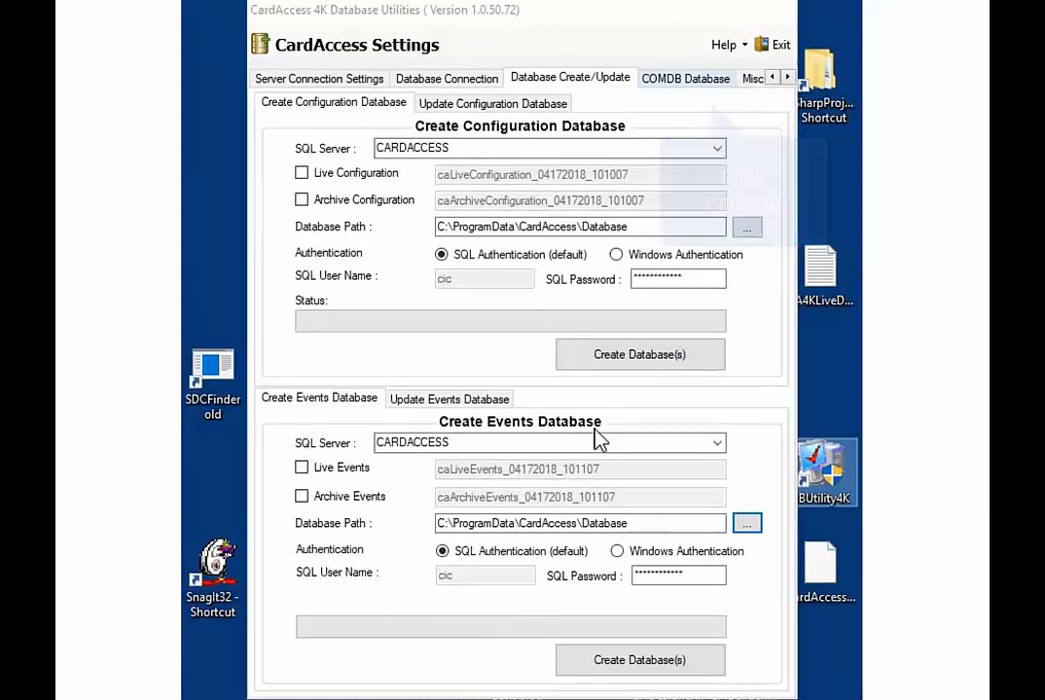
{"action": "left_click", "coordinate": [714, 84]}
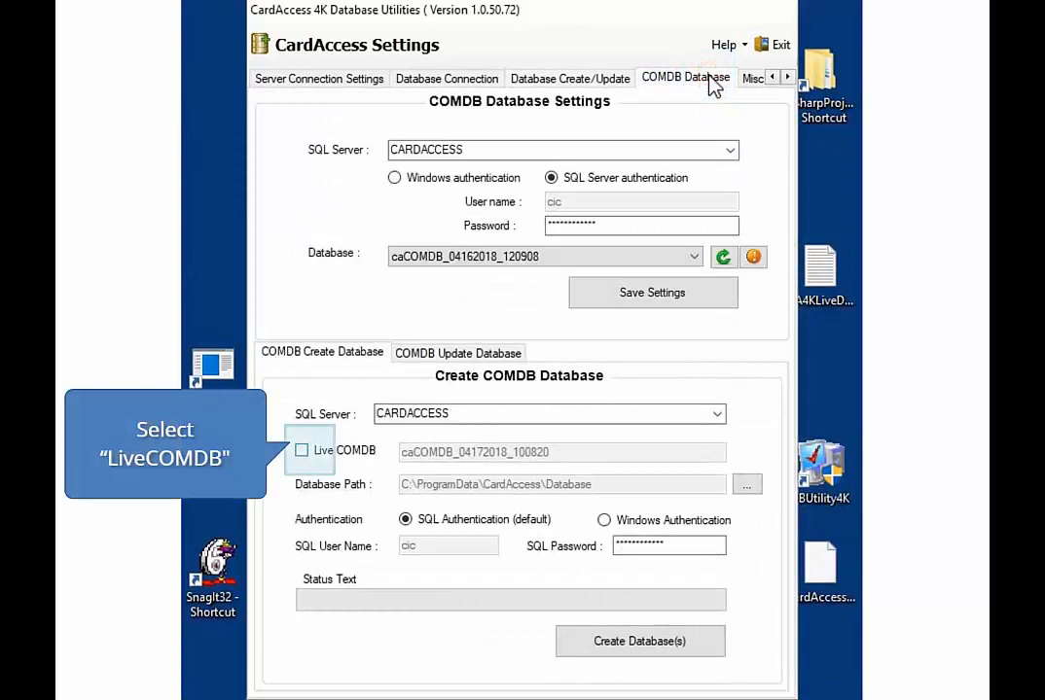
Step: Create live COMDB caCOMDB_04172018_100820 on CARDACCESS and use it for CardAccess 4K
{"action": "left_click", "coordinate": [306, 452]}
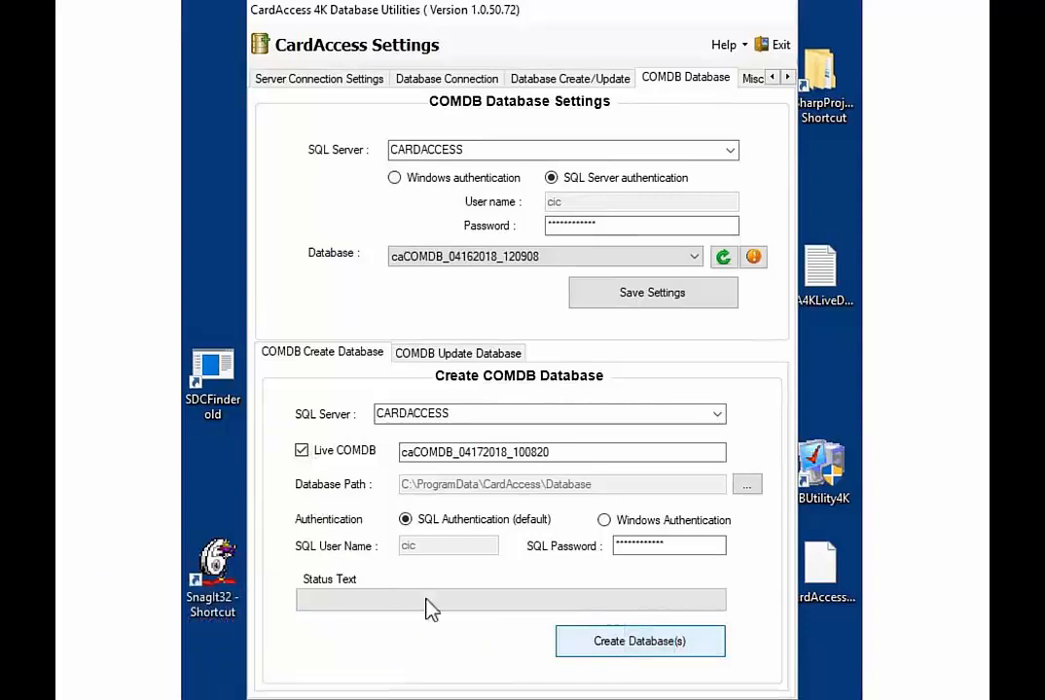
{"action": "left_click", "coordinate": [650, 634]}
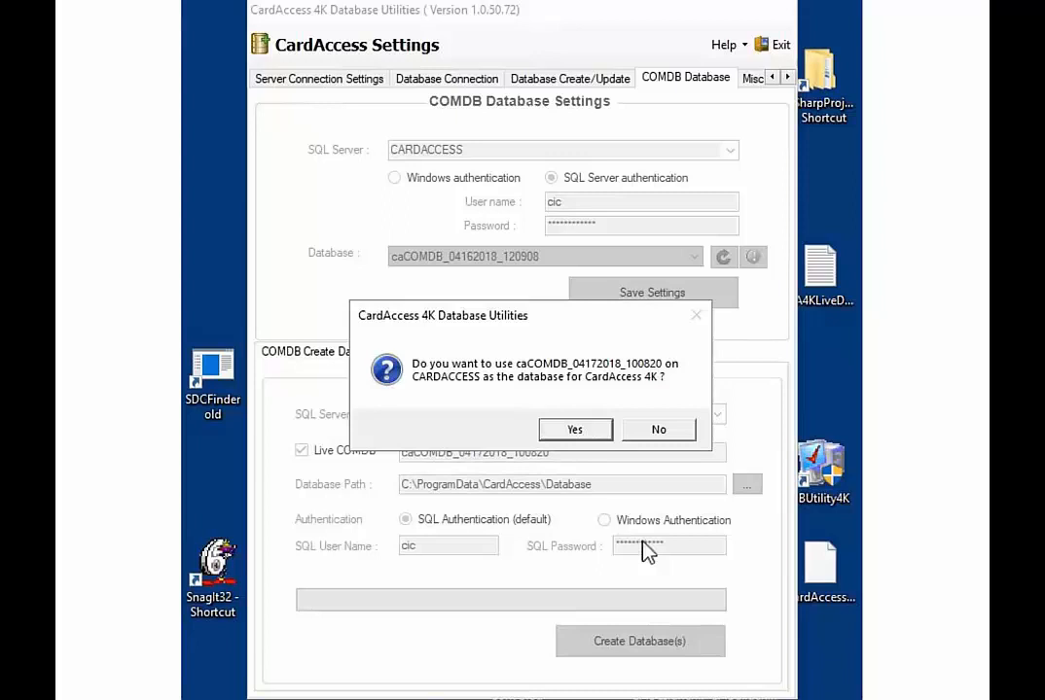
{"action": "left_click", "coordinate": [578, 428]}
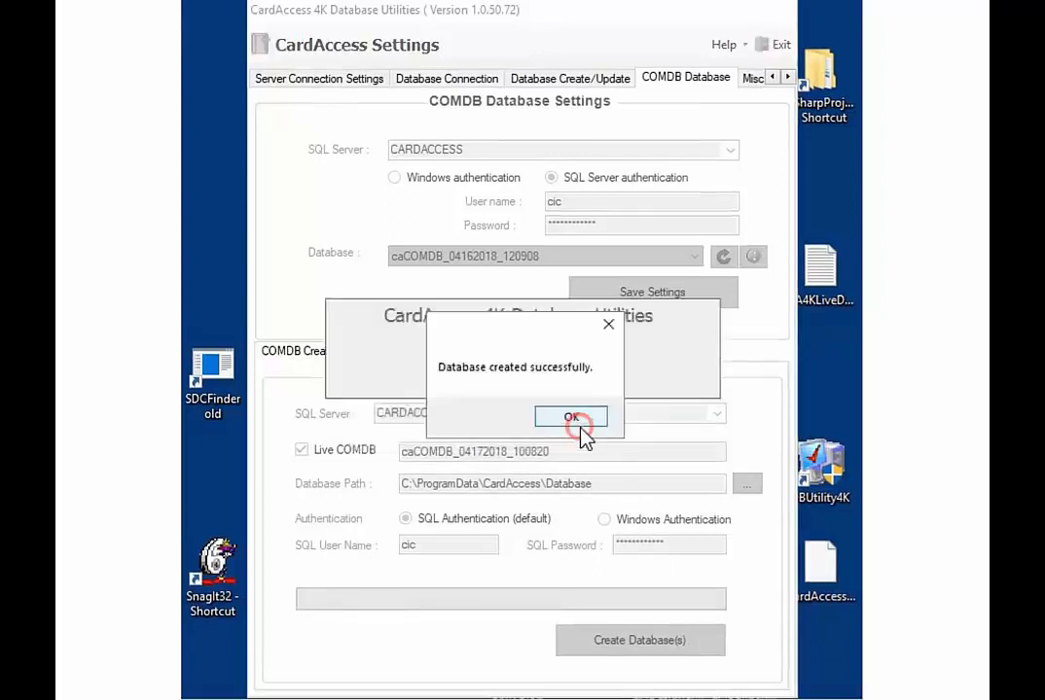
{"action": "left_click", "coordinate": [581, 428]}
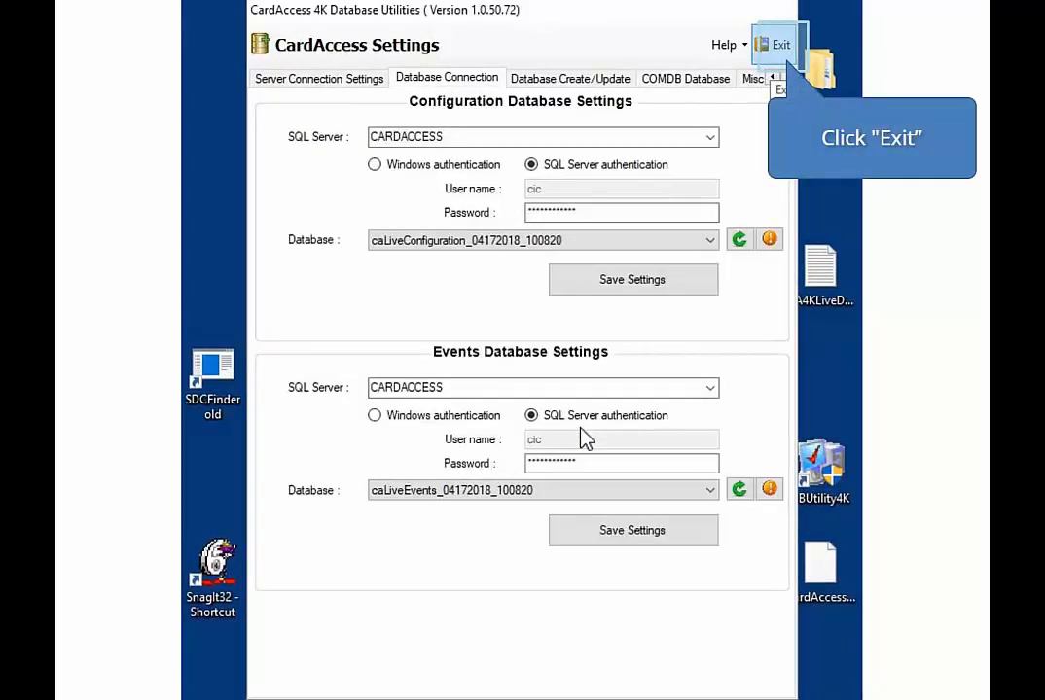